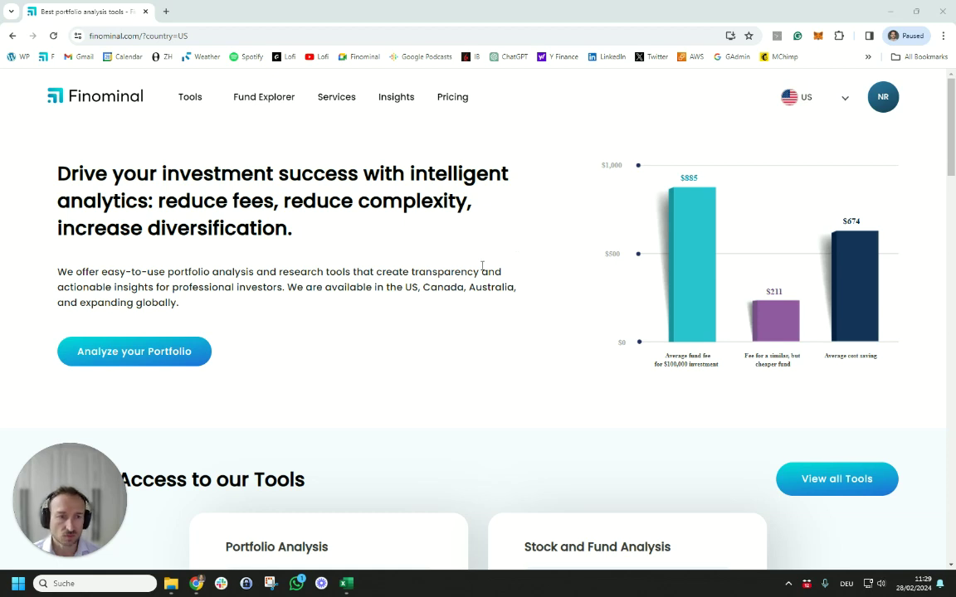
Analyze the Avantis US Small Cap Value ETF (AVUV) with the Performance Benchmarker from the homepage's Stock and Fund Analysis
scroll(953, 139, "down", 3)
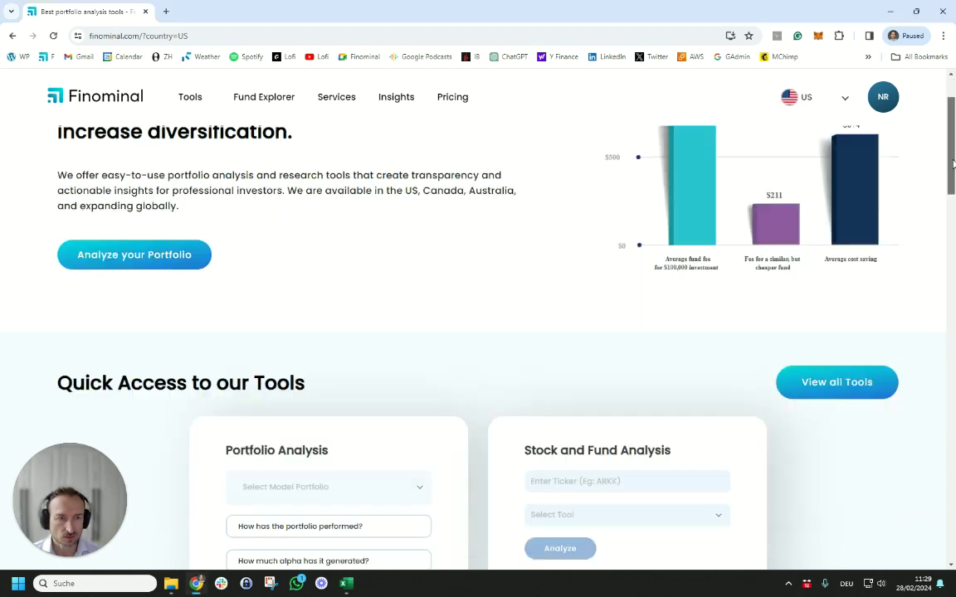
left_click(623, 318)
type("AVUV")
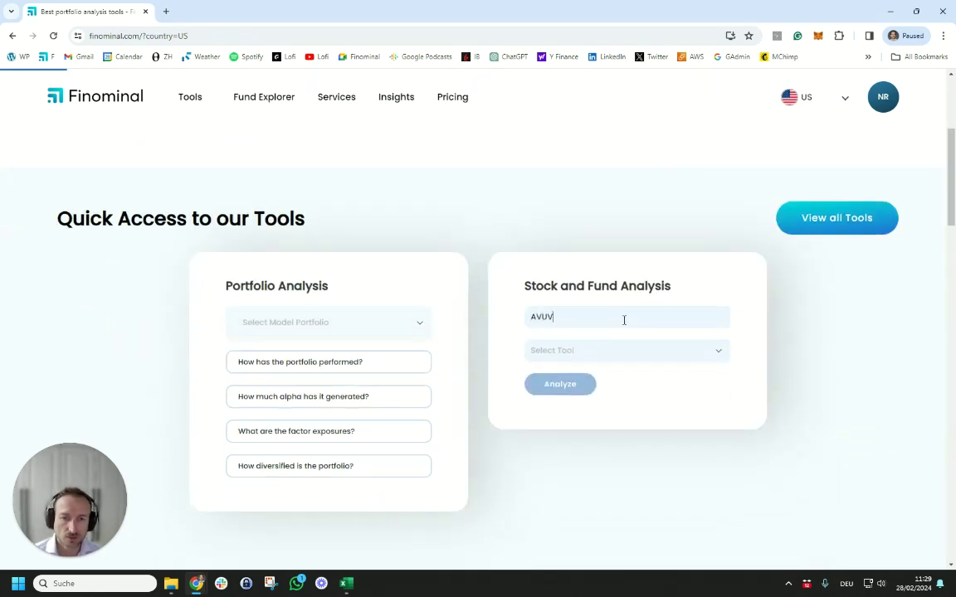
left_click(613, 351)
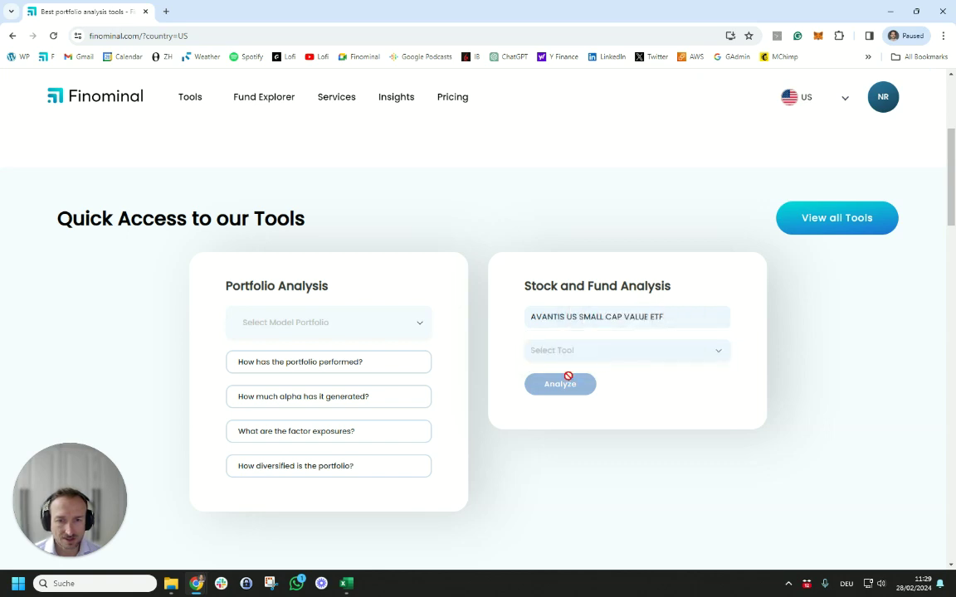
left_click(568, 354)
left_click(576, 467)
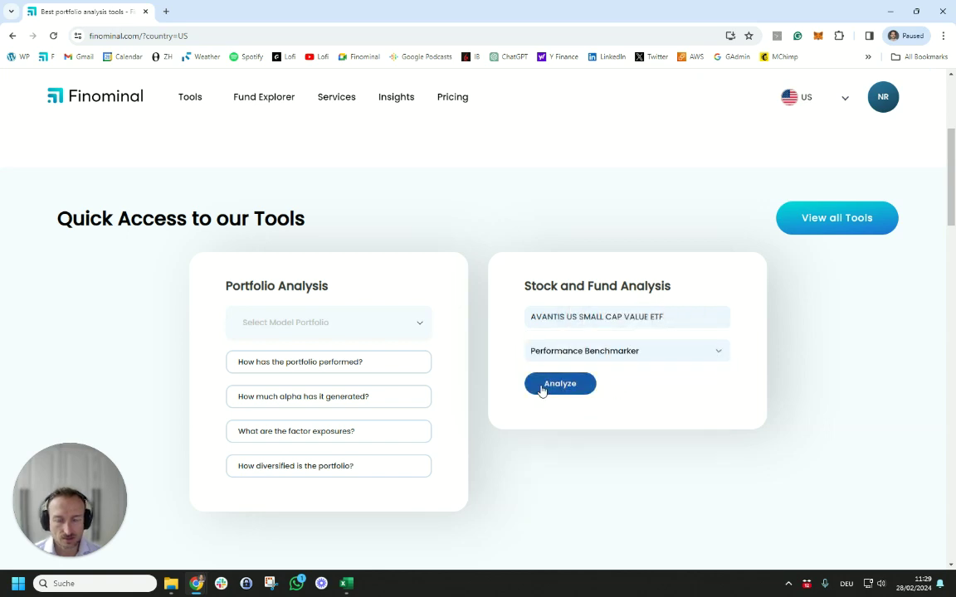
left_click(544, 386)
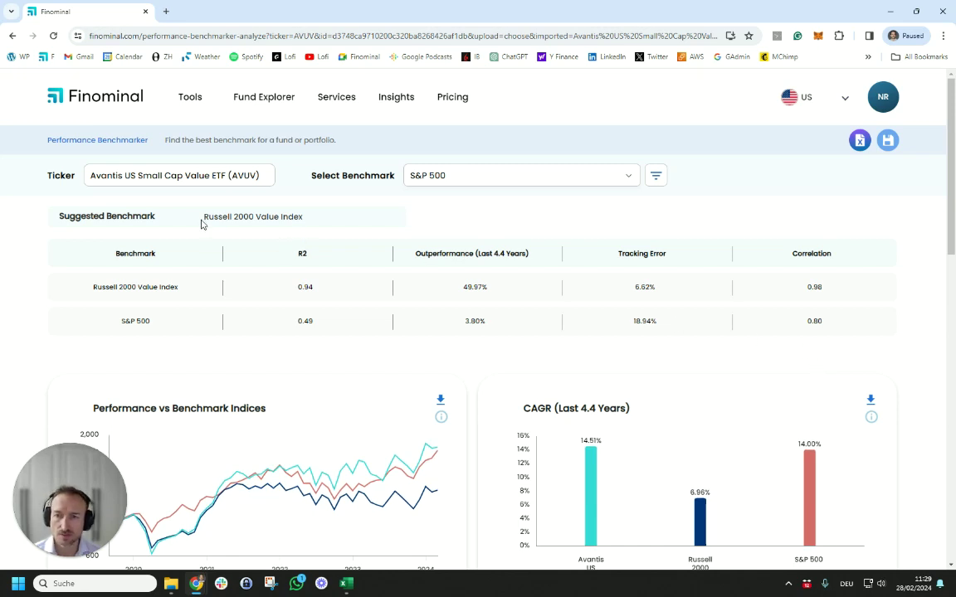
Examine AVUV's suggested benchmark, the R2 and tracking error against both benchmarks, and the performance and CAGR charts
left_click_drag(200, 215, 309, 227)
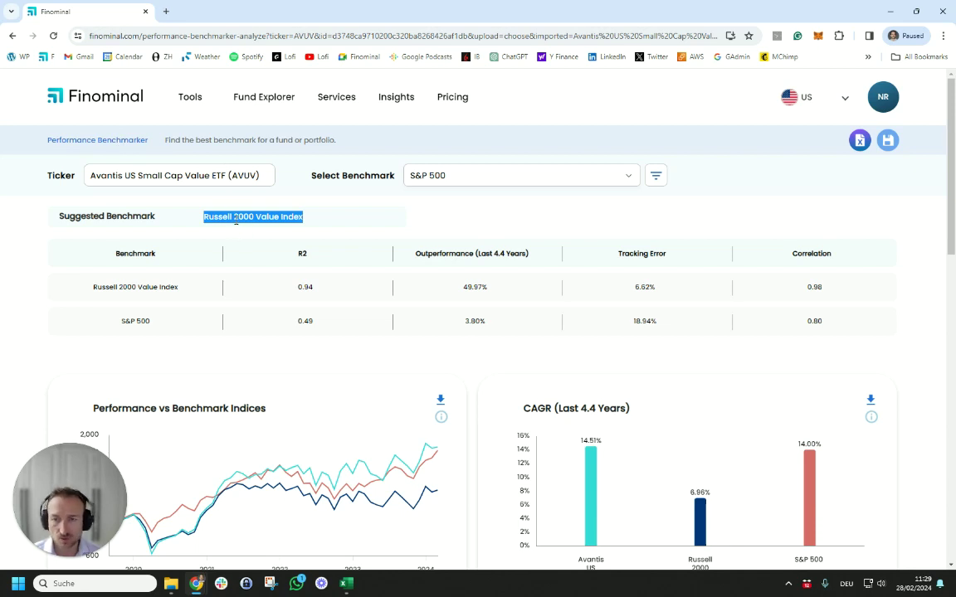
double_click(302, 254)
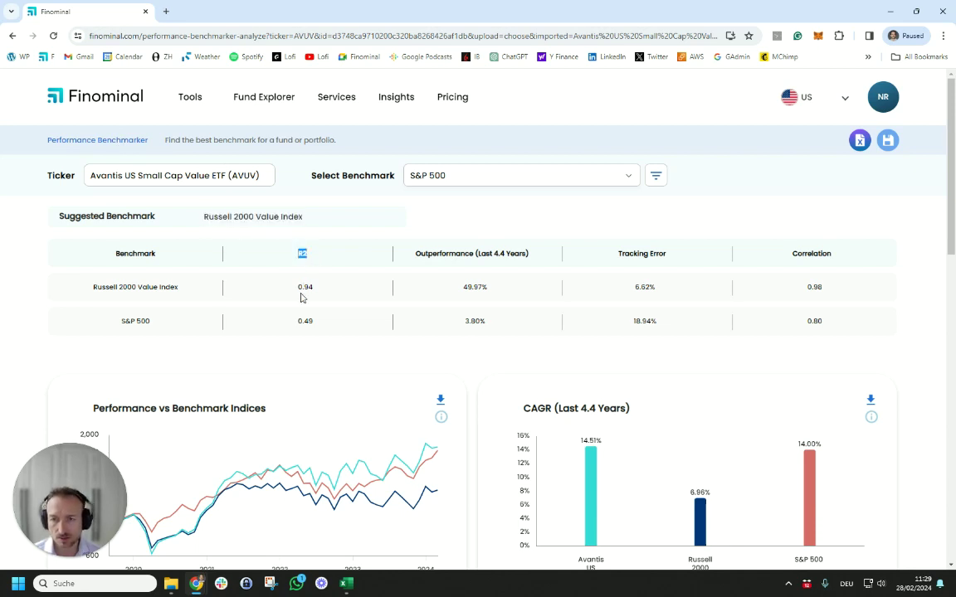
double_click(303, 287)
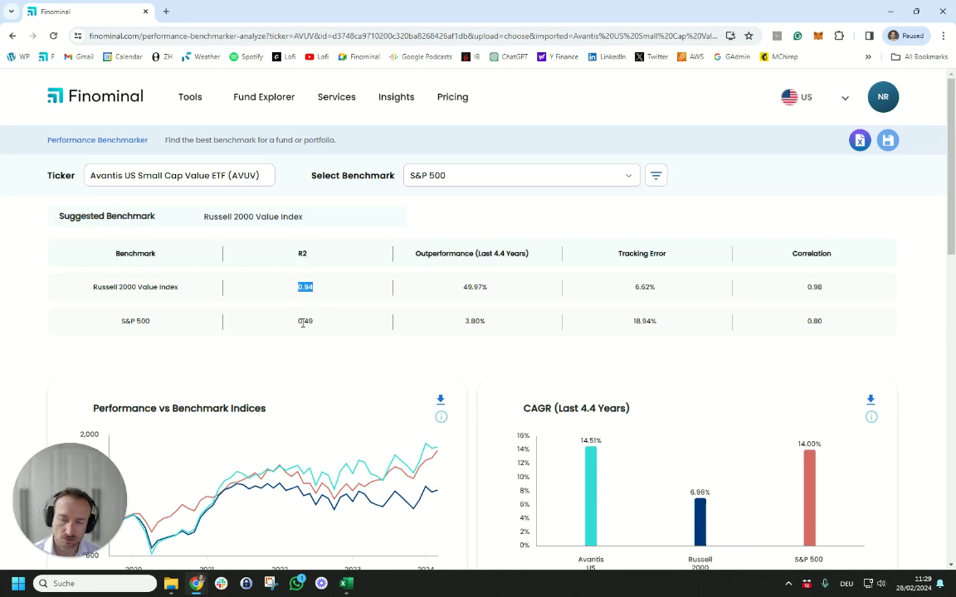
left_click_drag(610, 253, 686, 263)
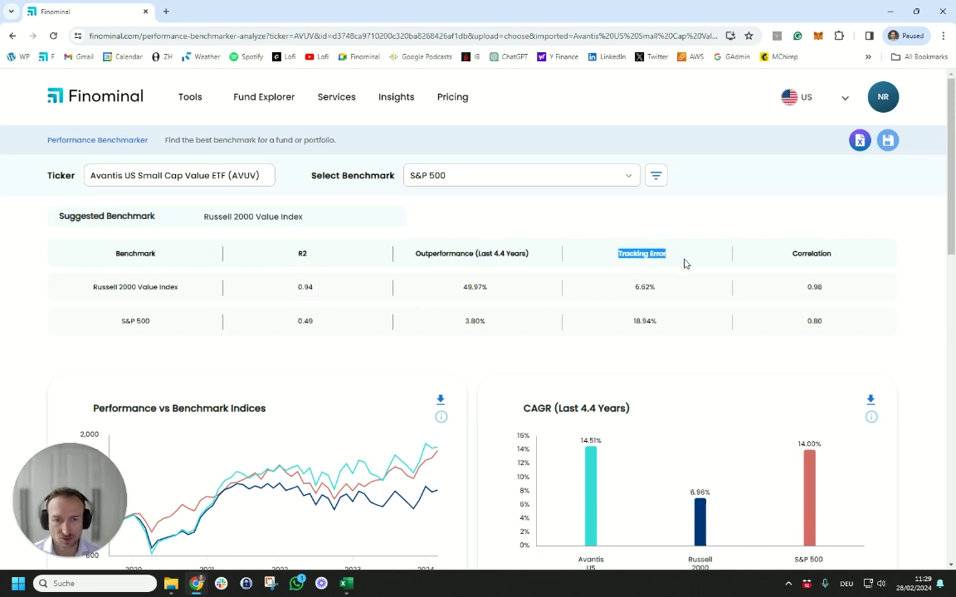
double_click(645, 287)
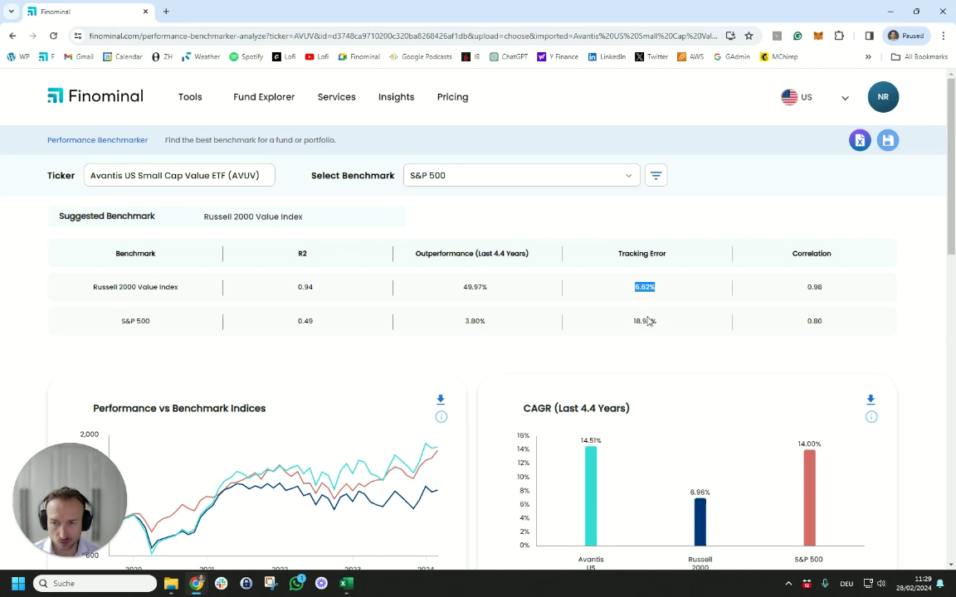
double_click(645, 321)
left_click(625, 313)
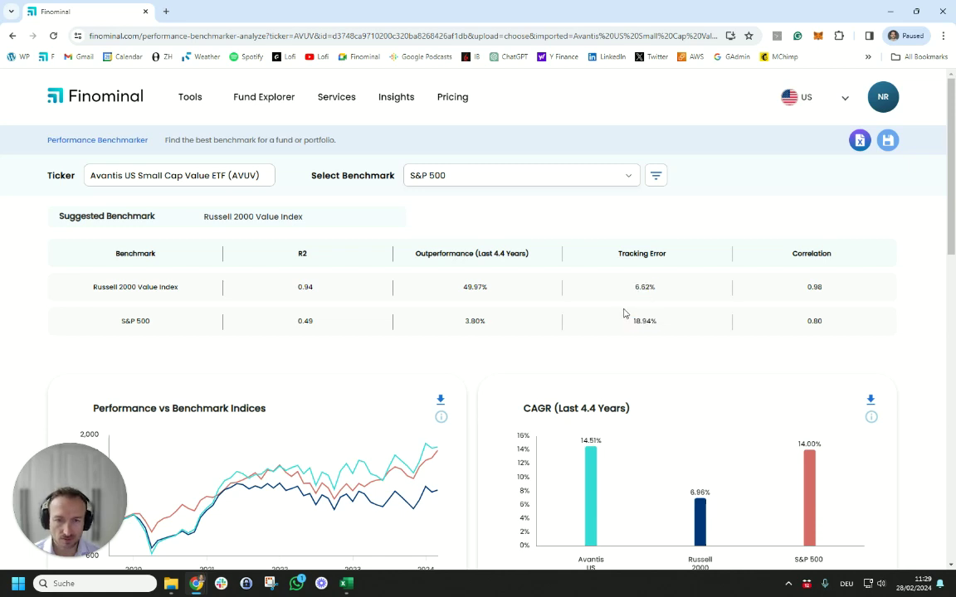
scroll(625, 315, "down", 3)
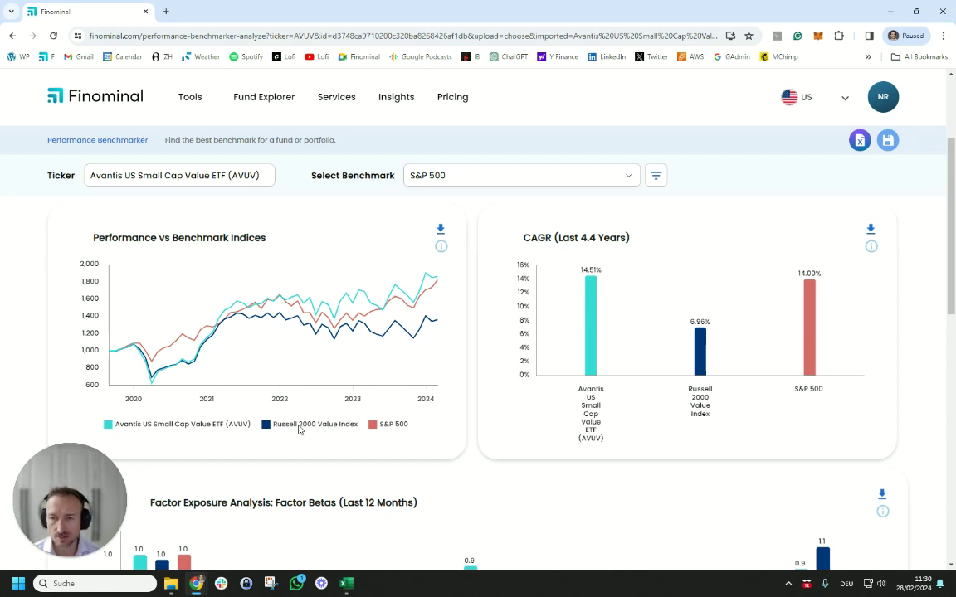
Open the Securities Analyzer from the security analysis tools and choose AVUV as the first ticker
left_click(190, 100)
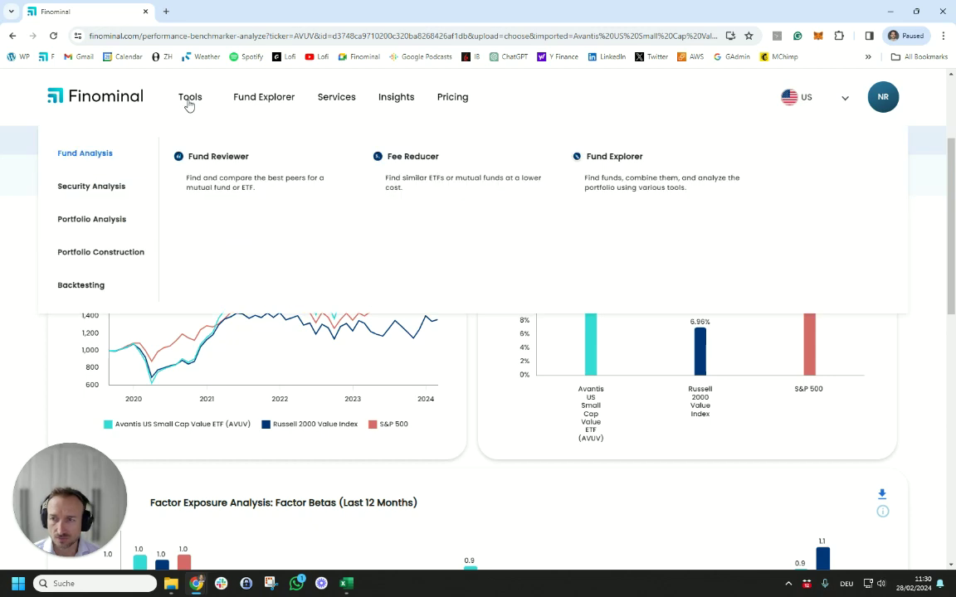
mouse_move(123, 188)
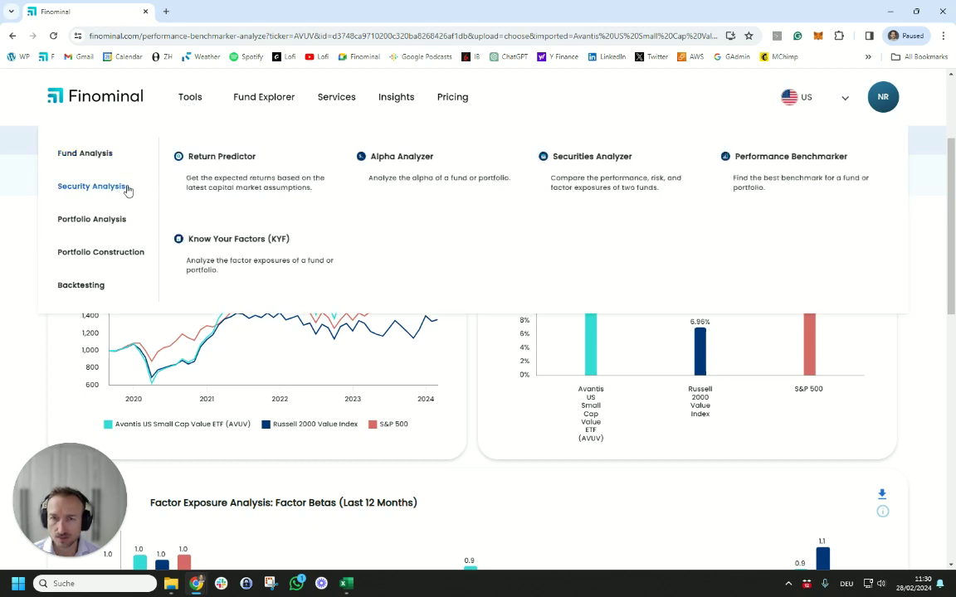
left_click(560, 174)
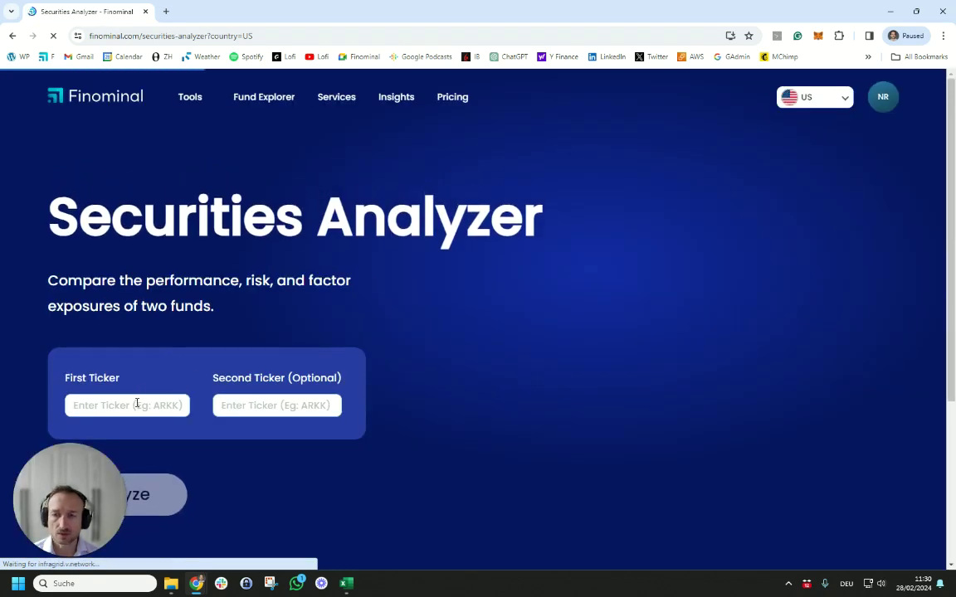
left_click(135, 405)
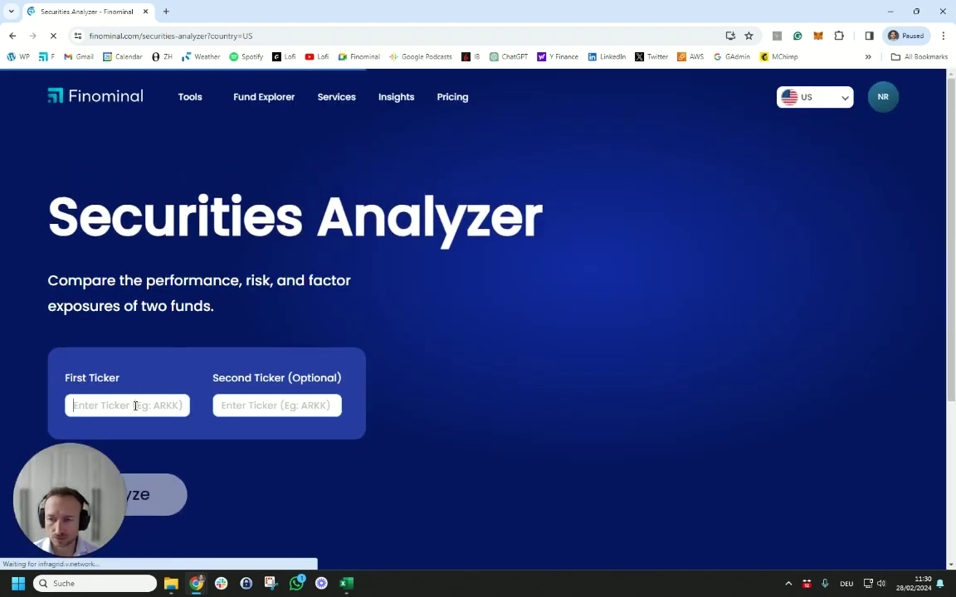
type("AVUV")
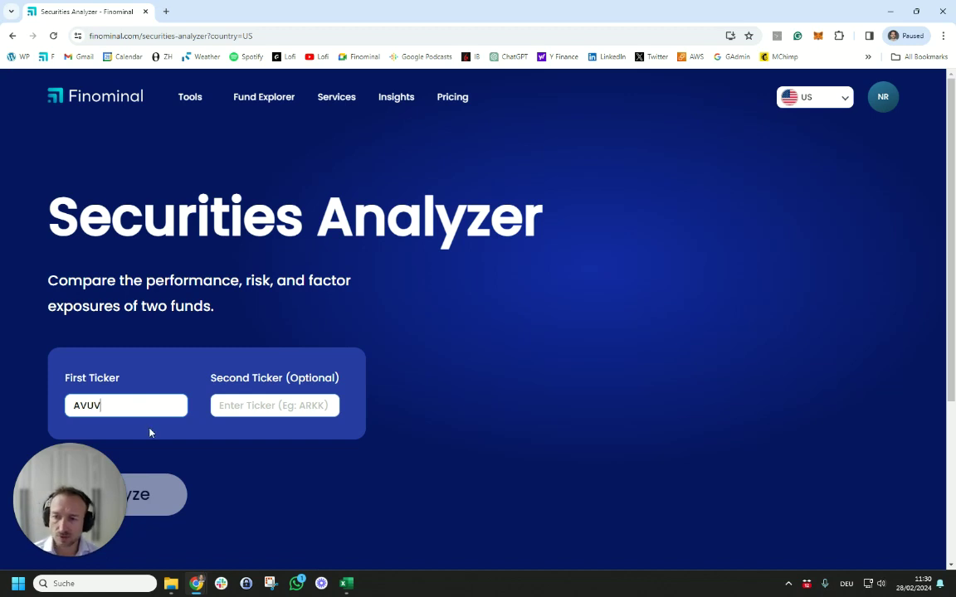
left_click(149, 427)
Run the comparison with IWN as the second ticker and go to the Fund Overlap Analysis in the results
left_click(257, 405)
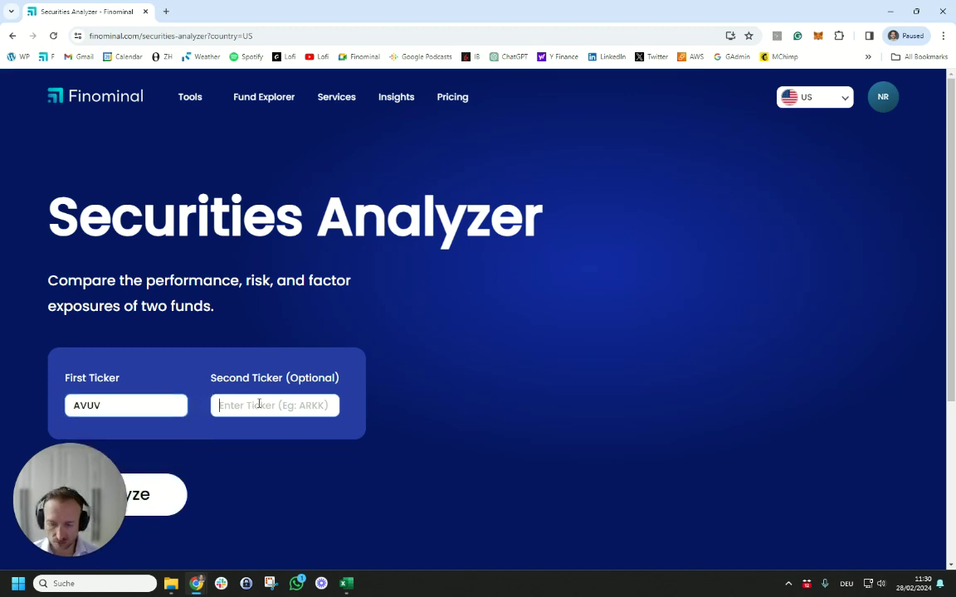
type("IWN")
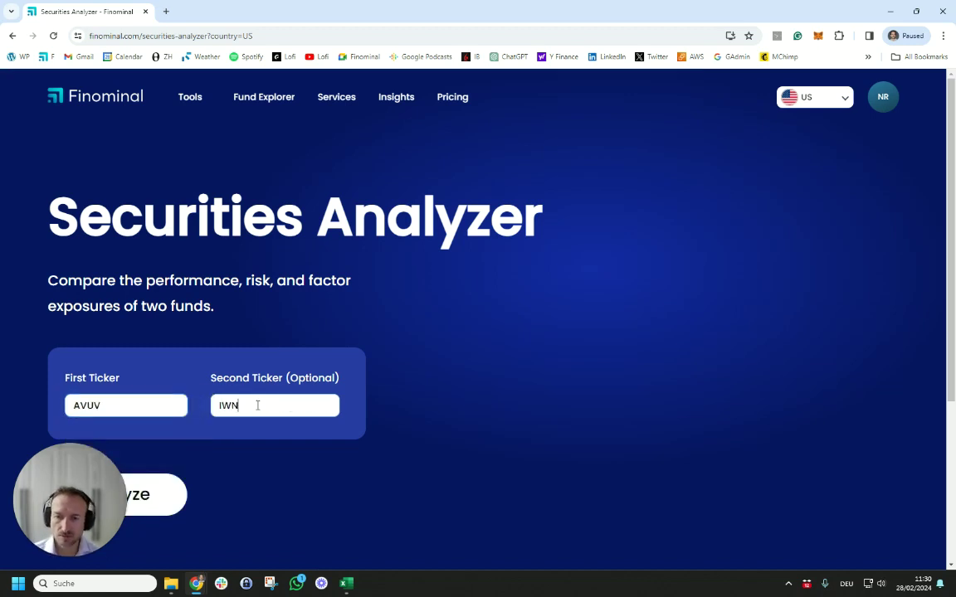
left_click(262, 427)
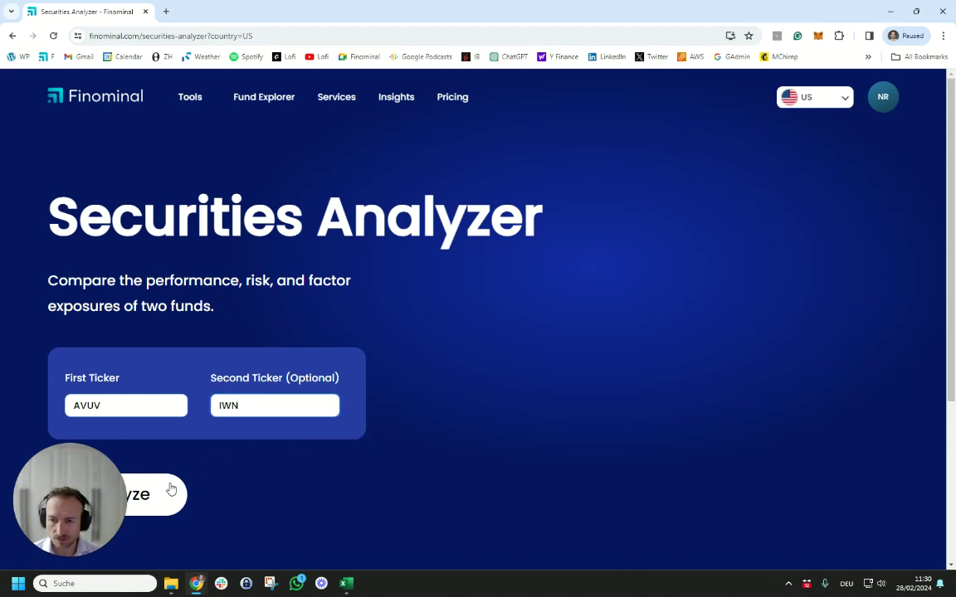
left_click(171, 489)
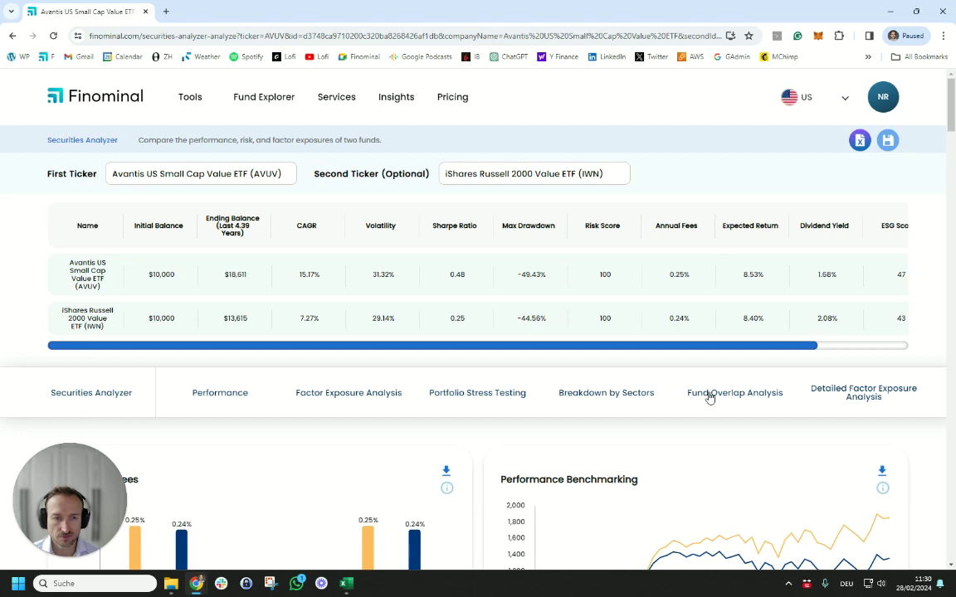
left_click(710, 395)
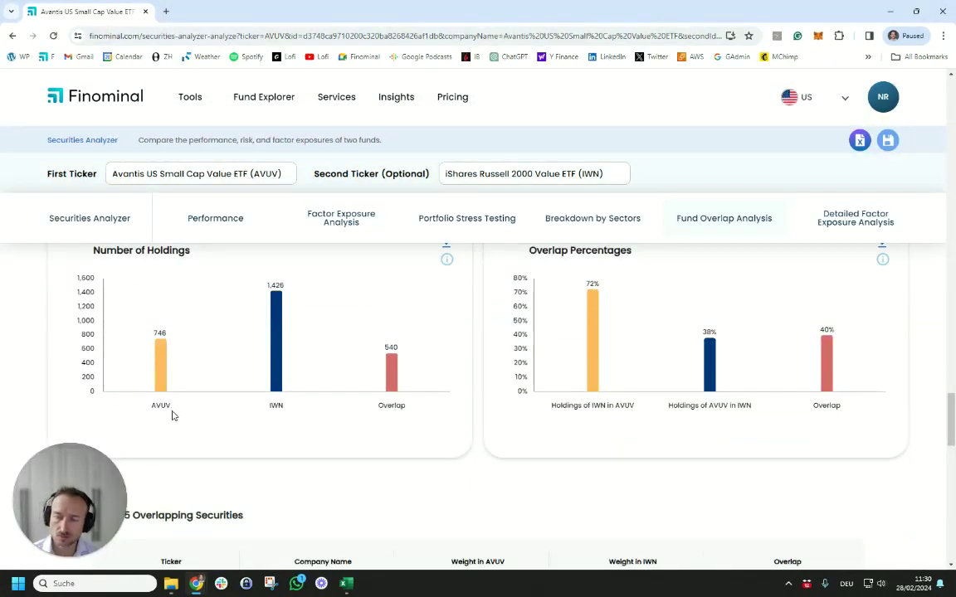
mouse_move(162, 334)
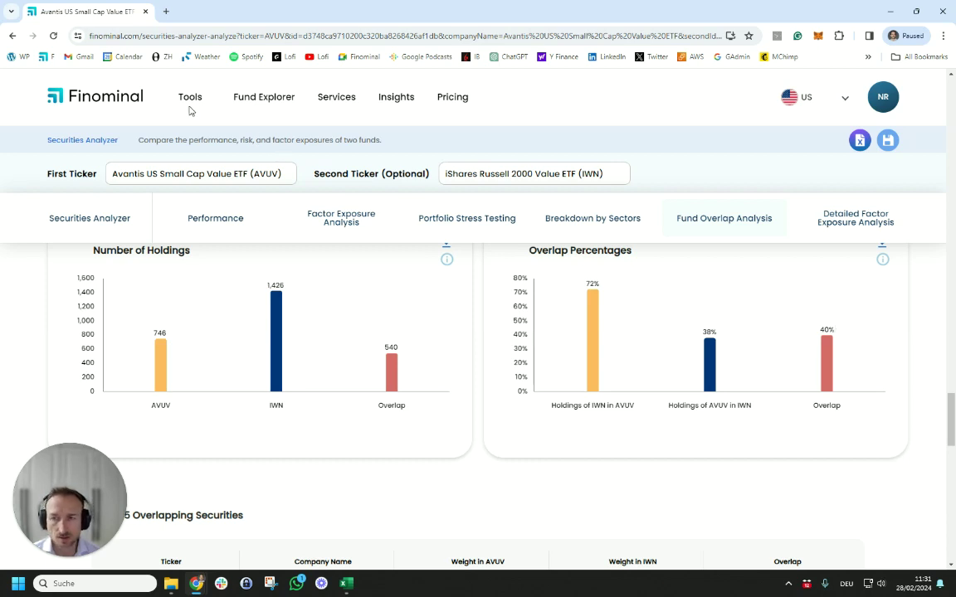
Analyze the factor exposures of AVUV with the Know Your Factors (KYF) tool
mouse_move(190, 100)
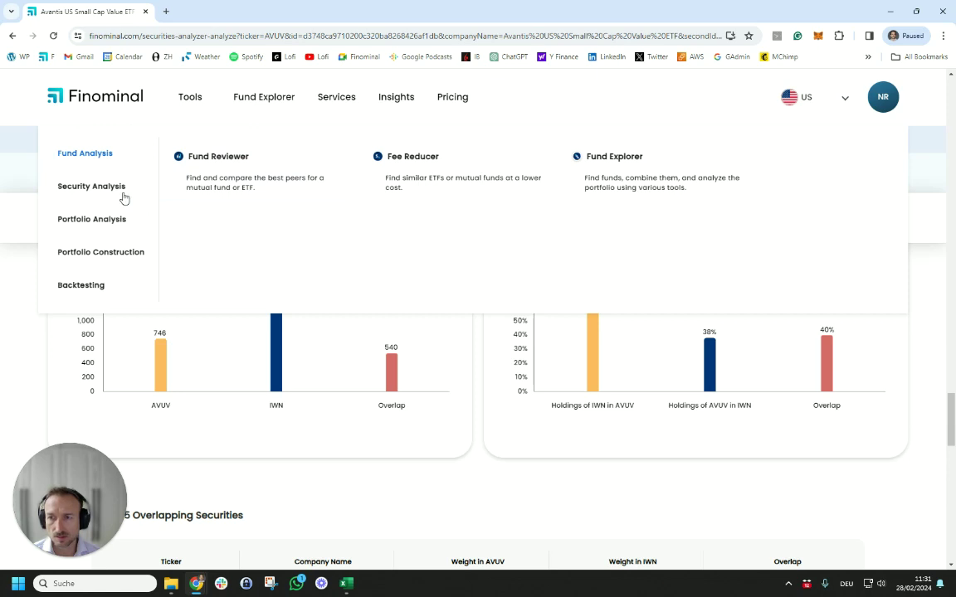
mouse_move(124, 197)
left_click(242, 224)
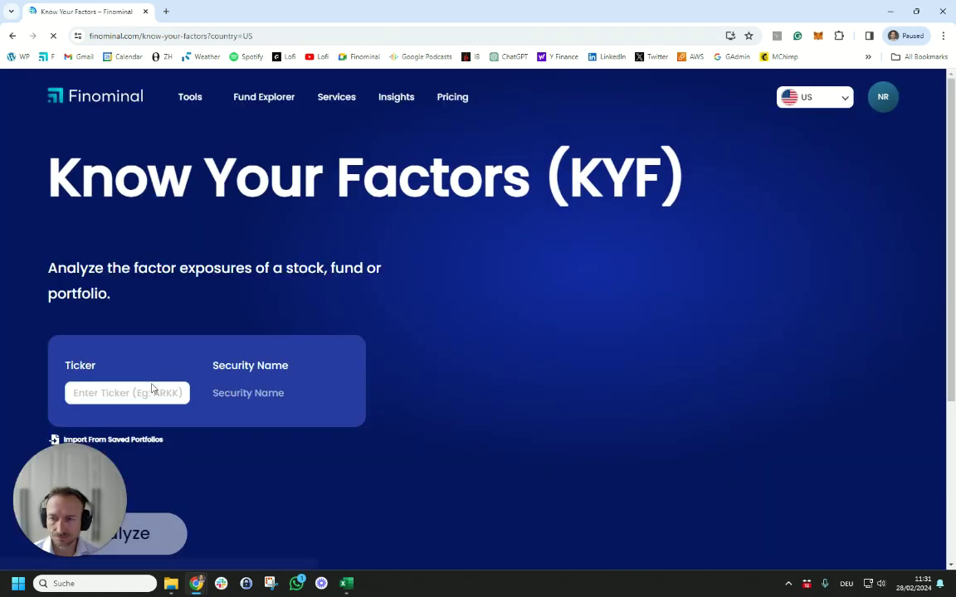
left_click(142, 395)
type("AVU")
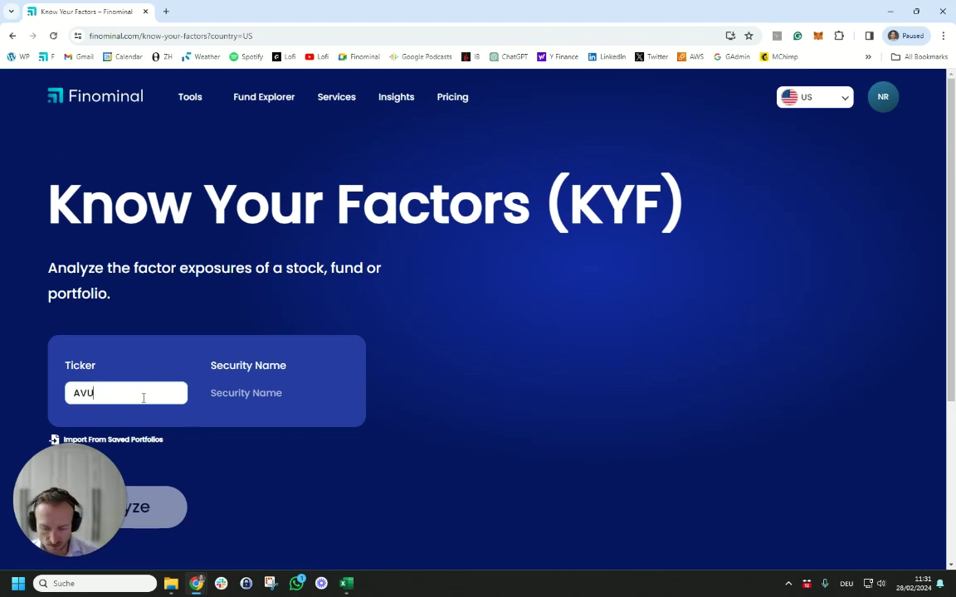
type("V")
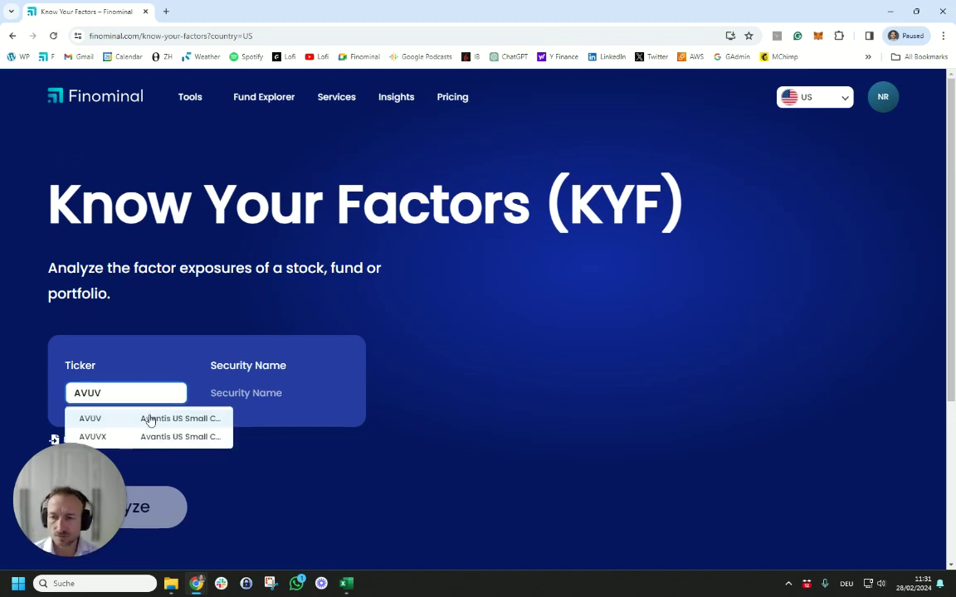
left_click(150, 421)
left_click(153, 501)
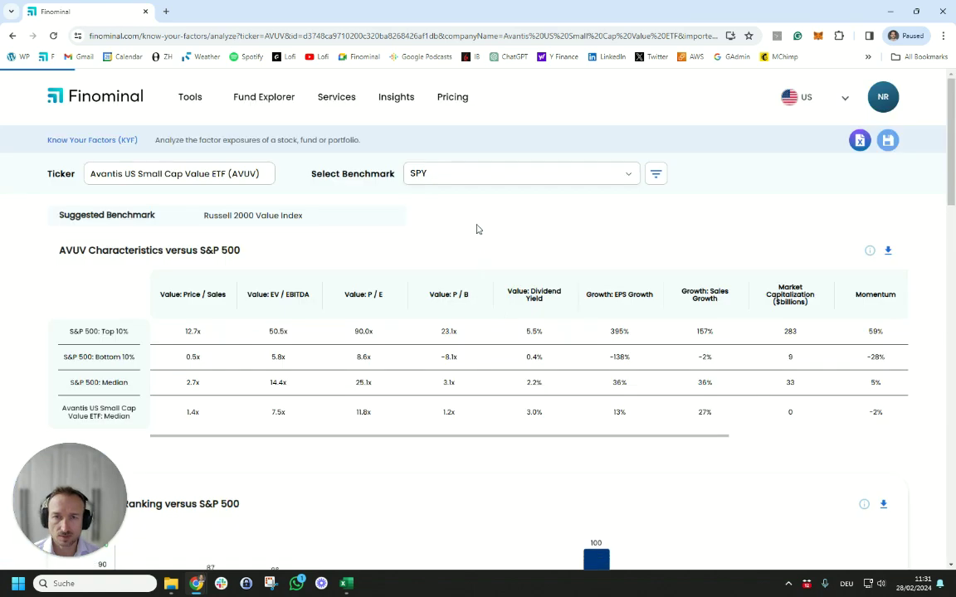
Set the benchmark to Russell 2000 Value Index and review AVUV's equity factor and asset class exposure charts
left_click(459, 179)
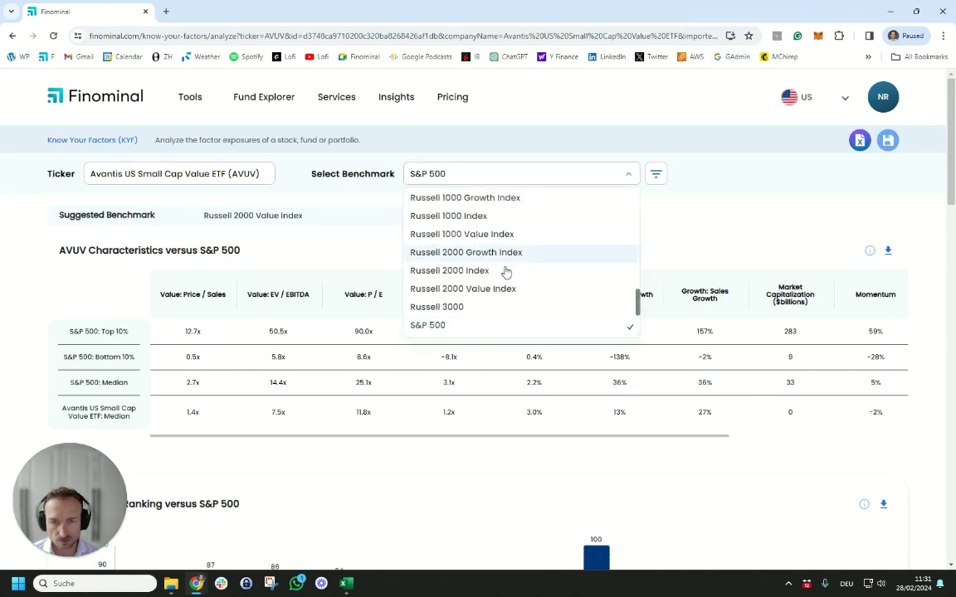
left_click(500, 290)
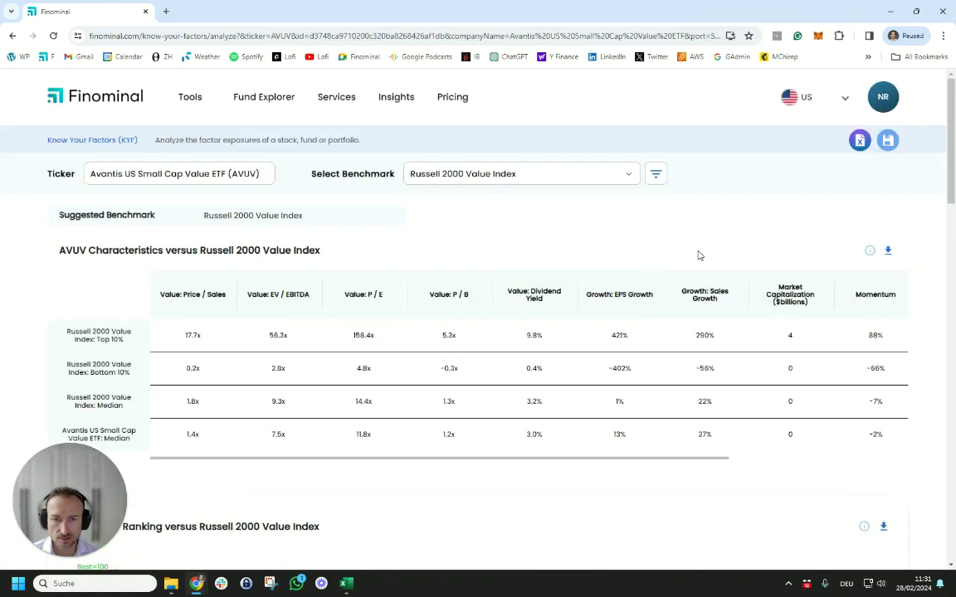
left_click_drag(948, 182, 948, 349)
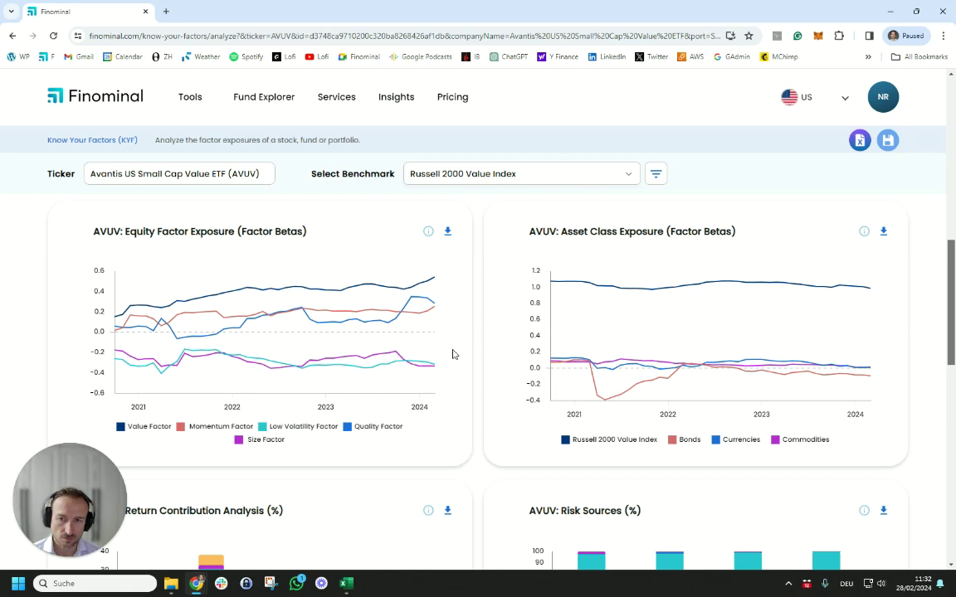
Analyze the alpha of AVUV with the Alpha Analyzer from the security analysis tools
left_click(189, 100)
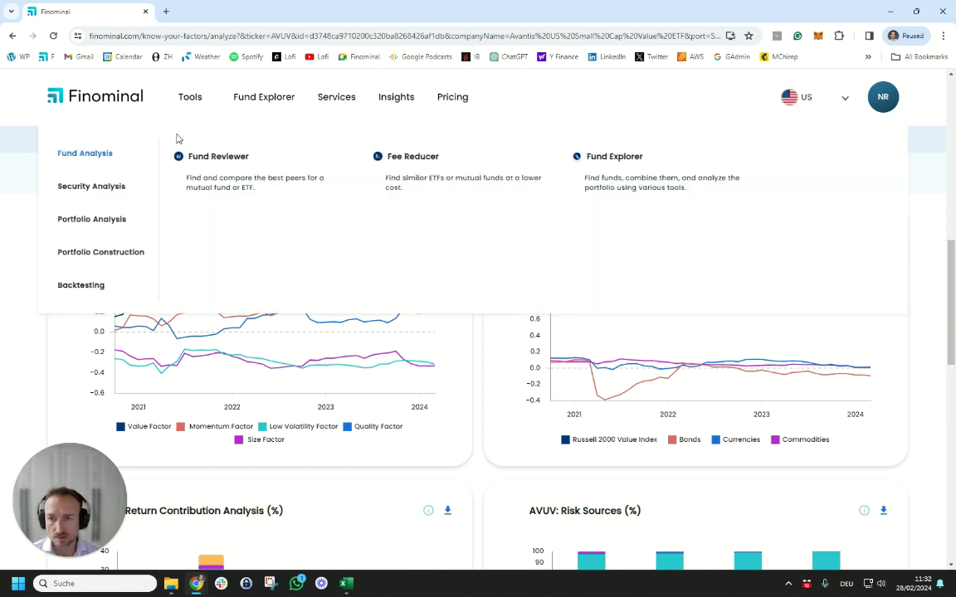
left_click(114, 190)
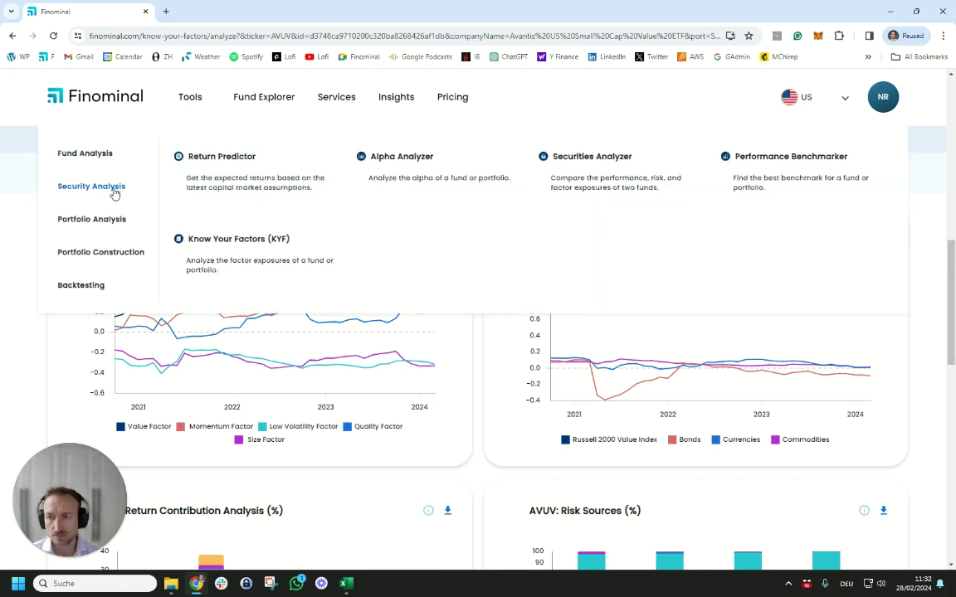
left_click(400, 179)
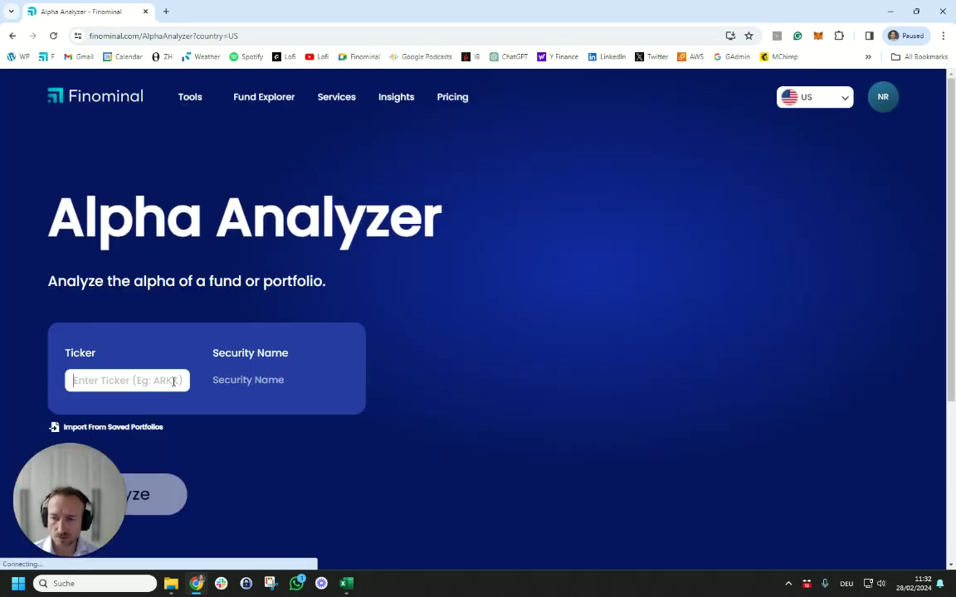
type("AVUV")
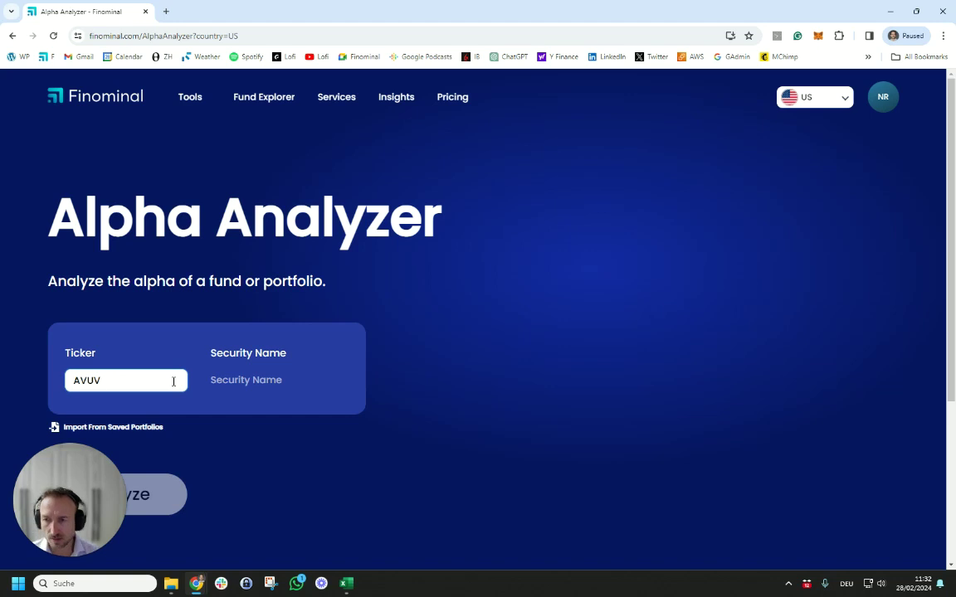
left_click(171, 403)
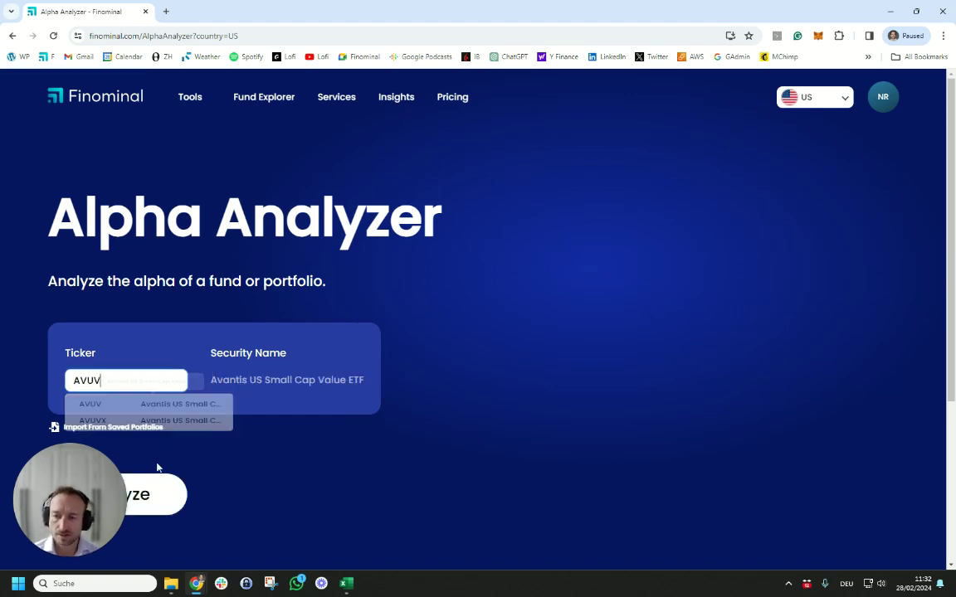
left_click(151, 498)
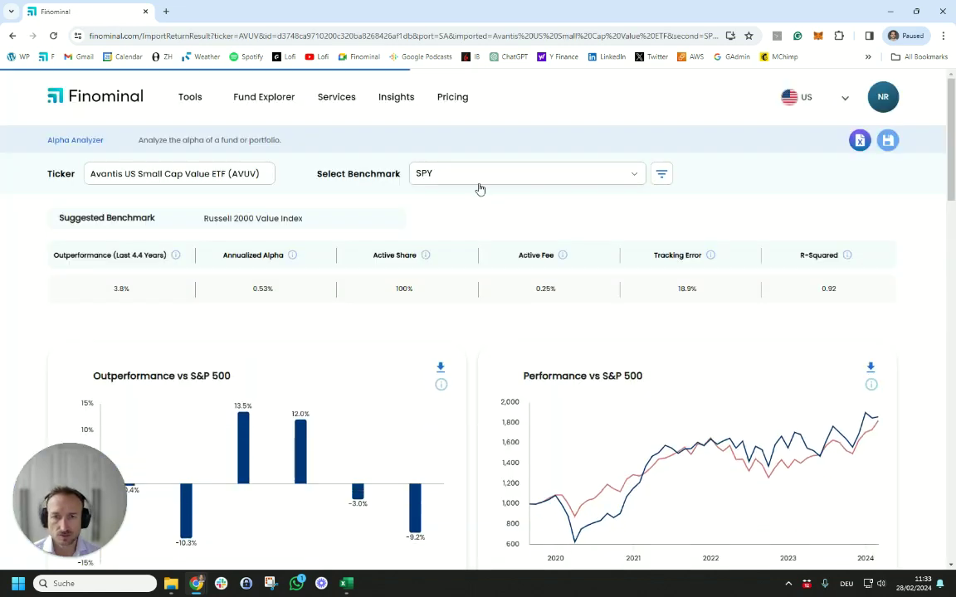
Set the Alpha Analyzer benchmark to Russell 2000 Value Index and review AVUV's outperformance, contribution analysis and annualized alpha charts
left_click(465, 175)
left_click(489, 289)
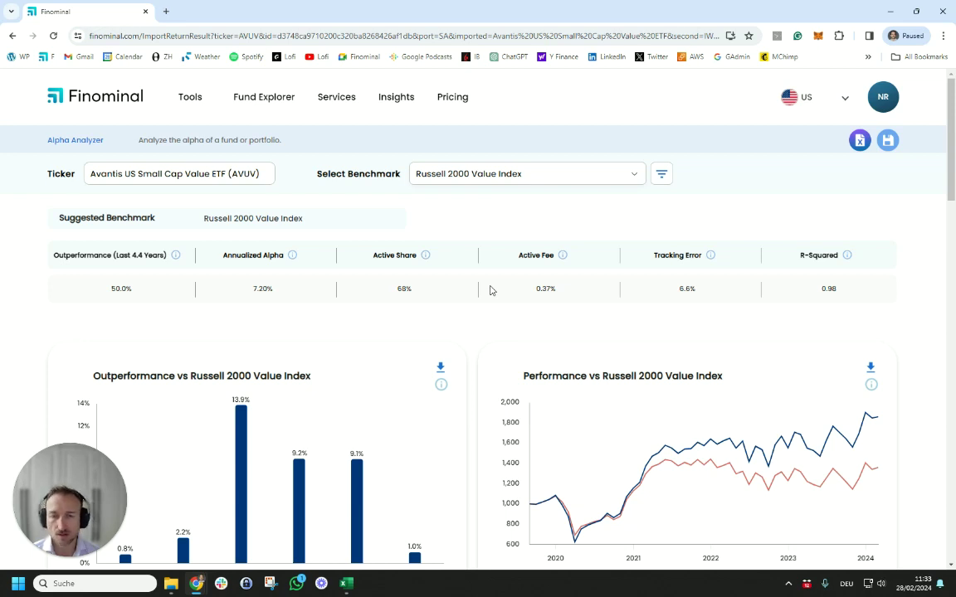
scroll(490, 291, "down", 1)
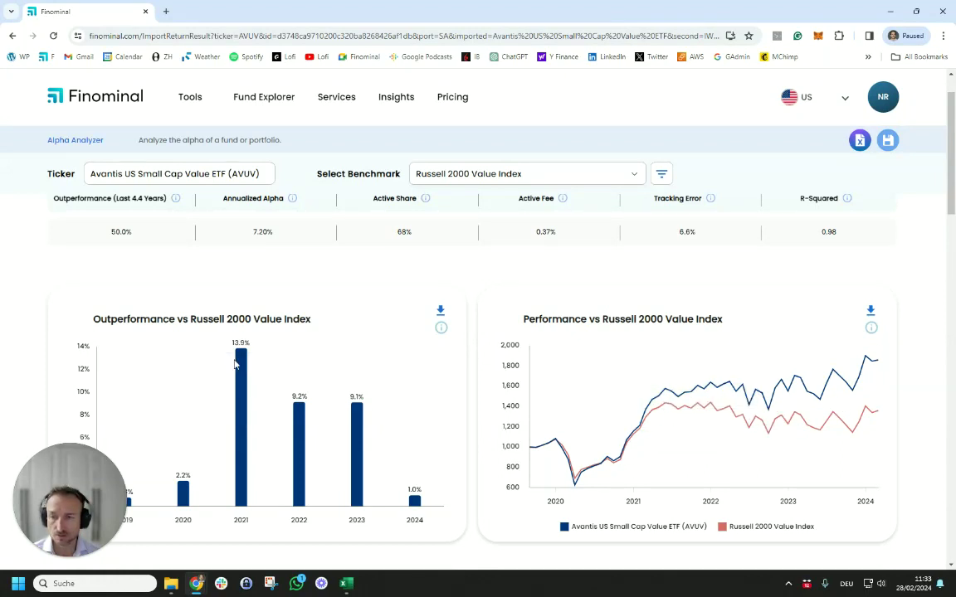
scroll(235, 363, "down", 1)
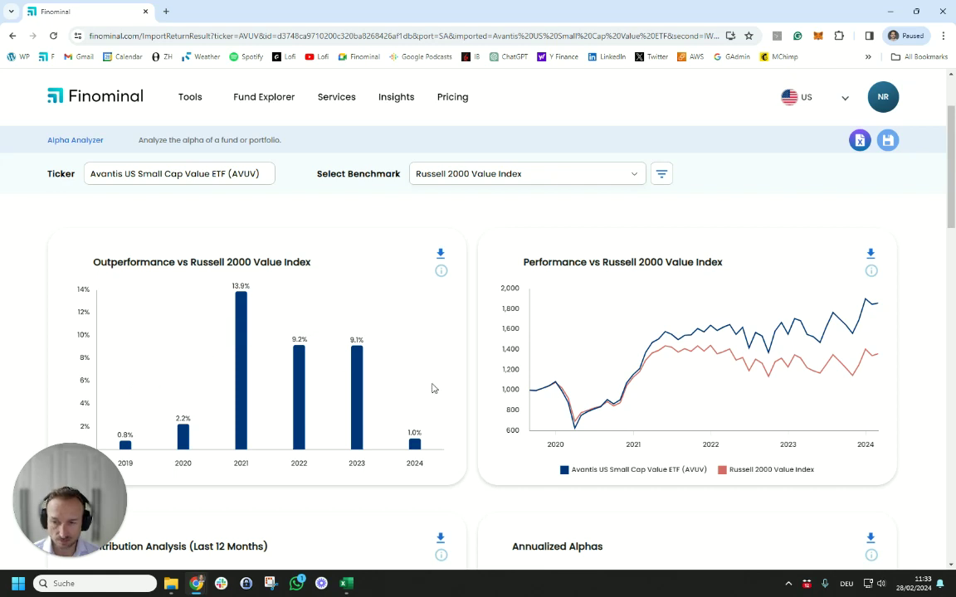
scroll(432, 388, "down", 1)
scroll(432, 388, "up", 1)
scroll(432, 388, "down", 4)
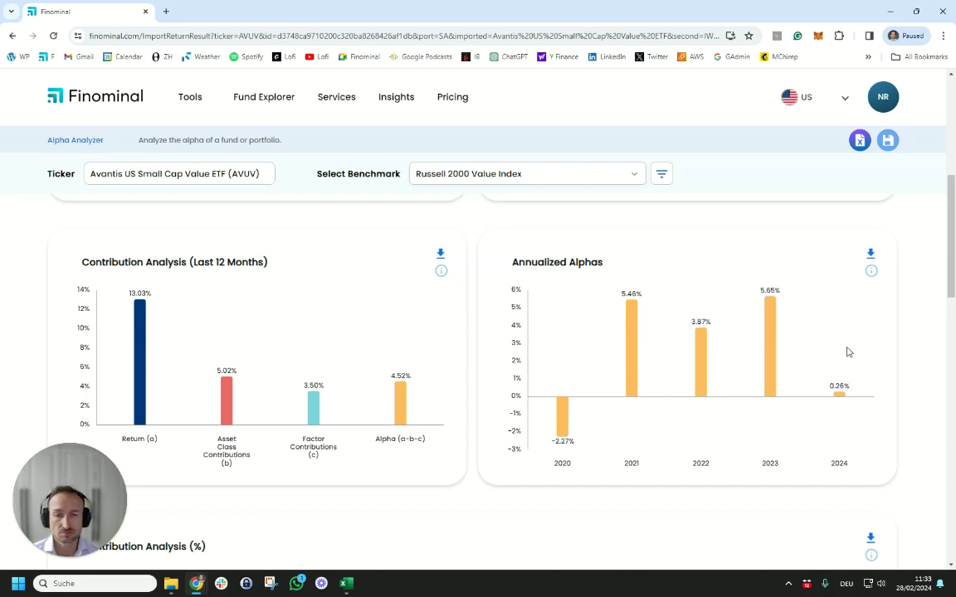
Run the Fee Reducer on AVUV and examine the cheaper Avantis fund in the comparison table
left_click(192, 99)
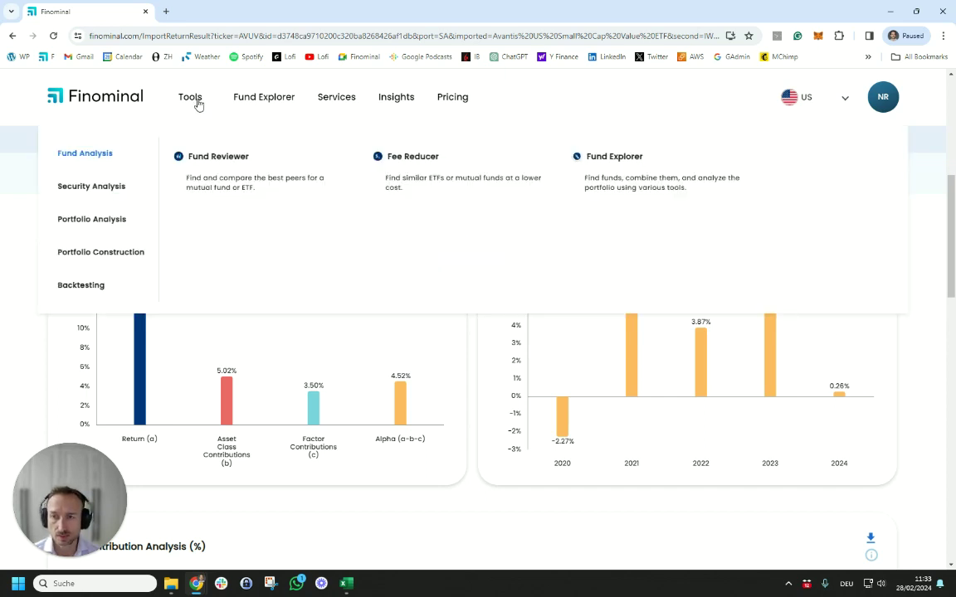
left_click(400, 183)
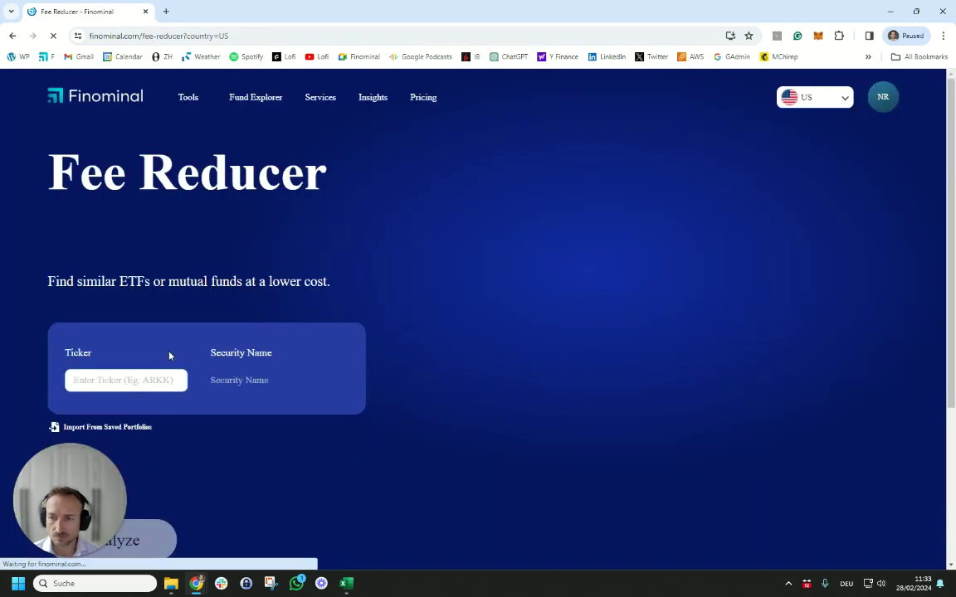
left_click(158, 386)
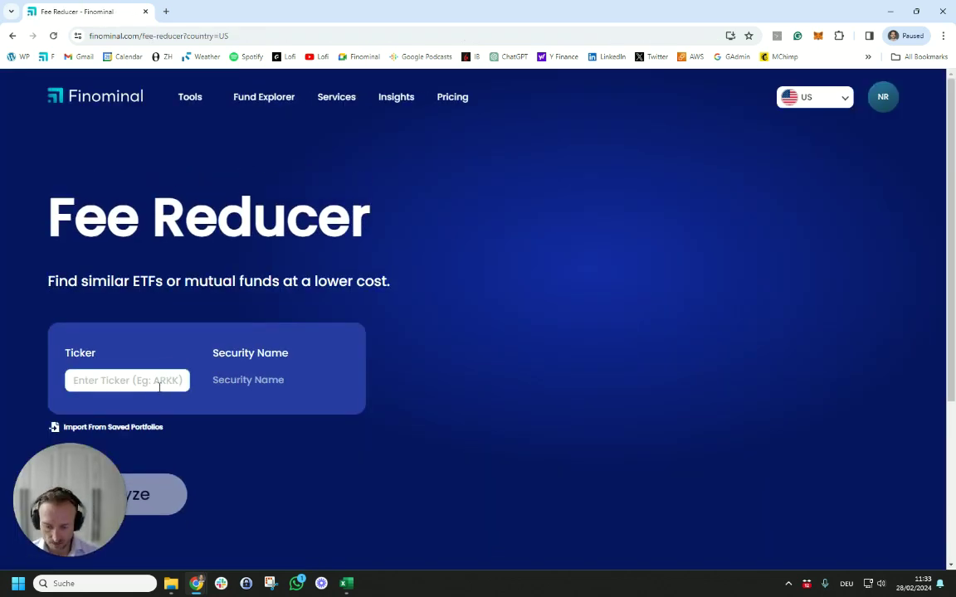
type("AVUV")
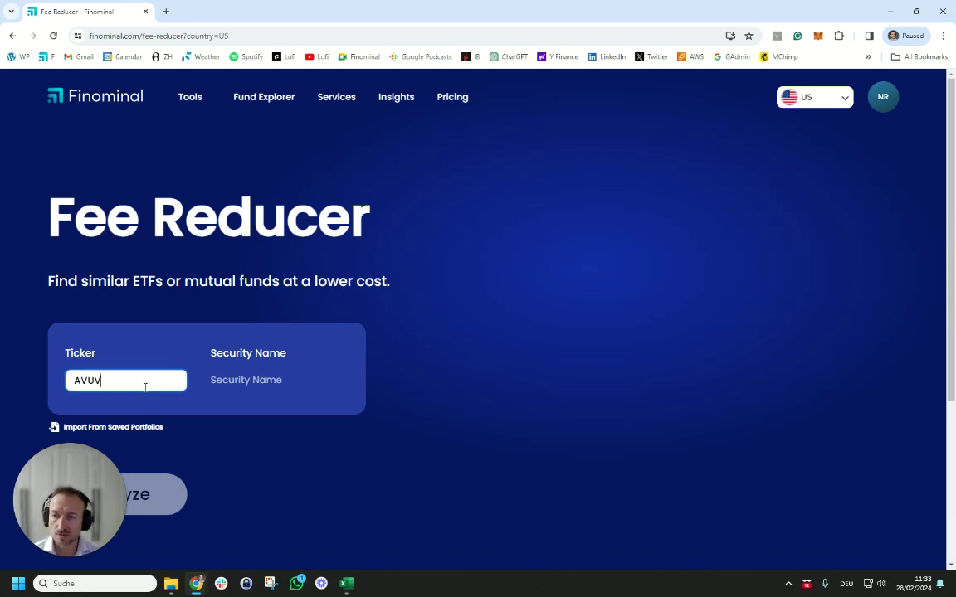
left_click(154, 407)
left_click(171, 495)
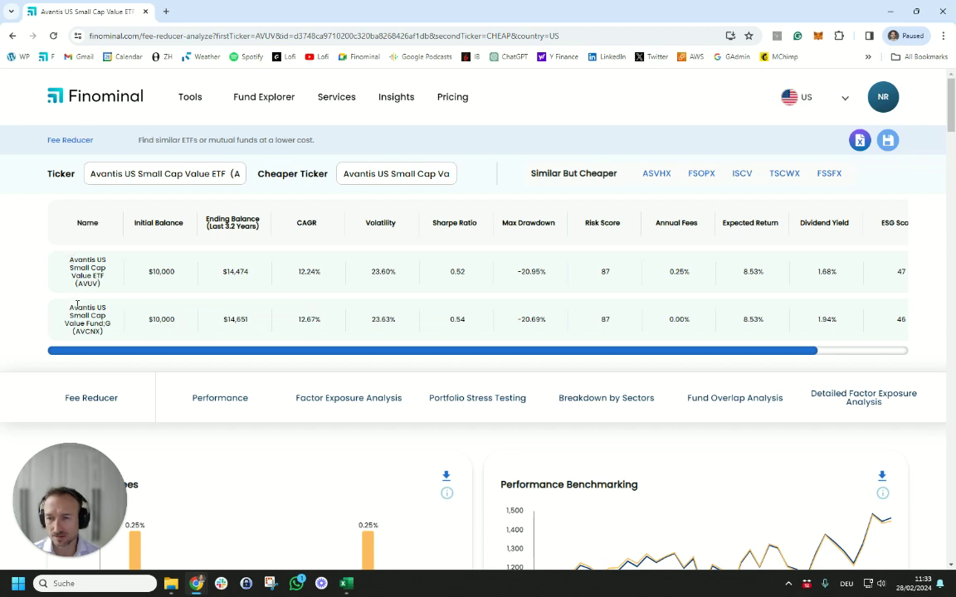
left_click_drag(70, 308, 101, 325)
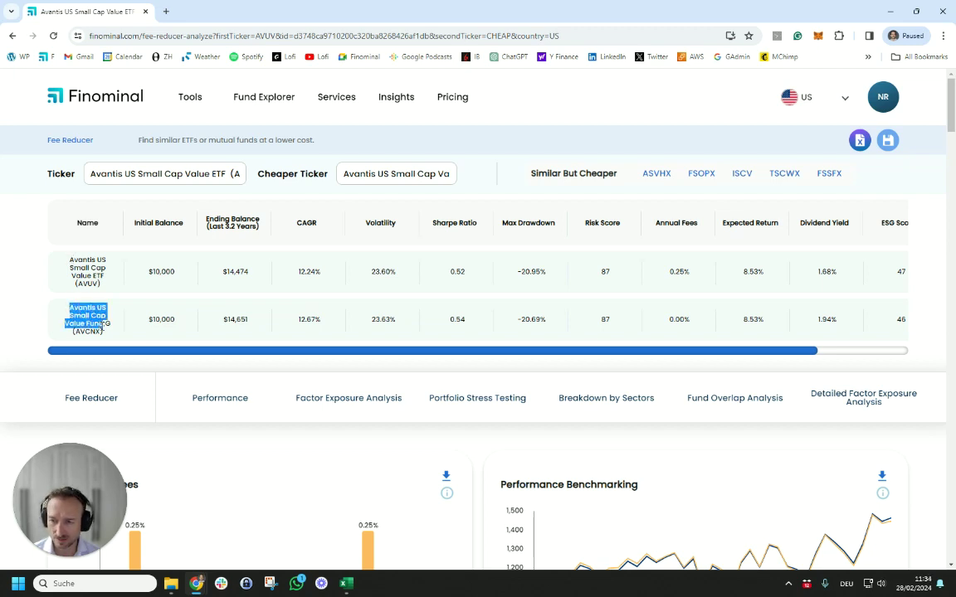
left_click(95, 290)
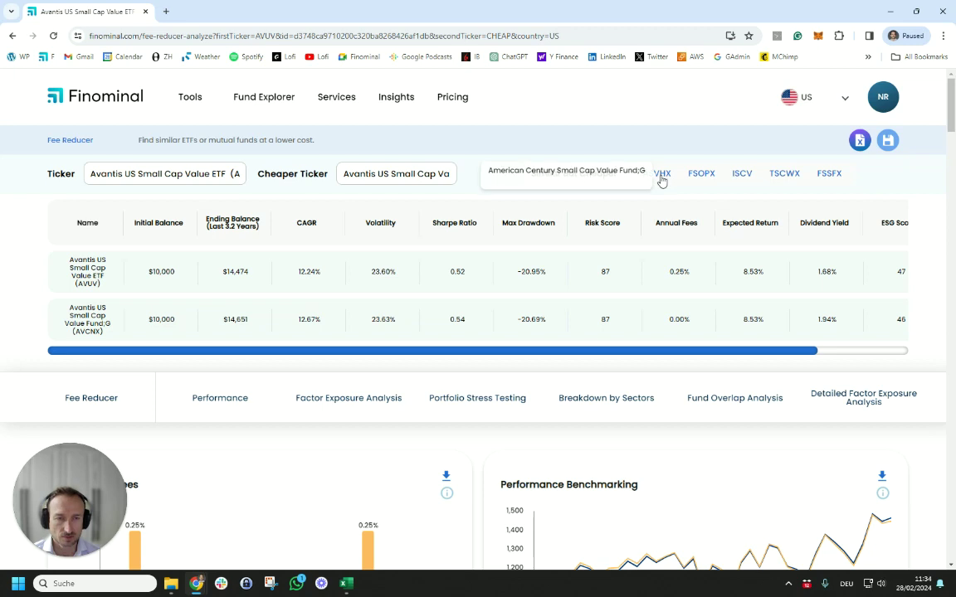
Open the comparison of AVUV with the similar but cheaper fund FSSFX and review the Annual Fees chart
left_click(823, 175)
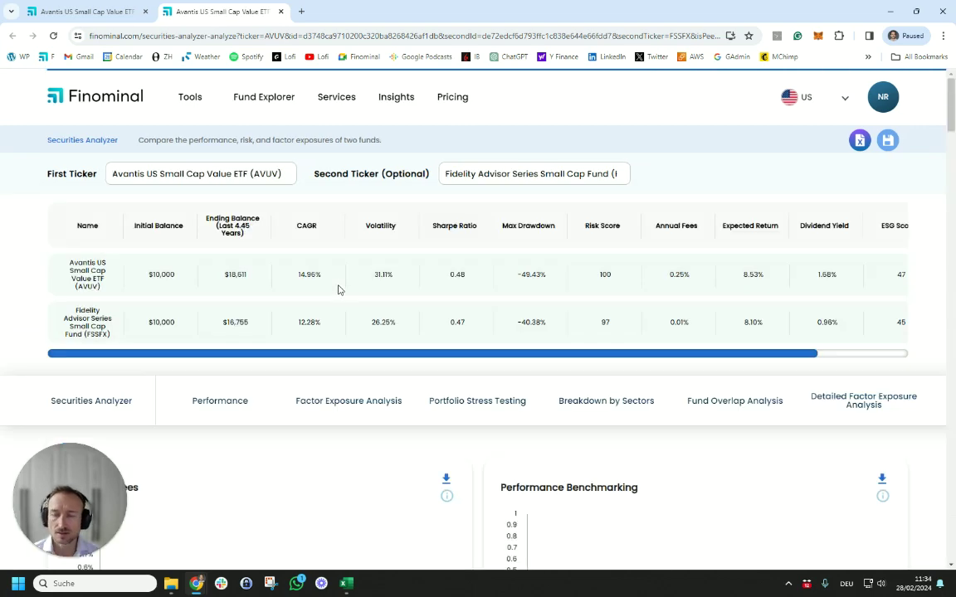
scroll(339, 289, "down", 5)
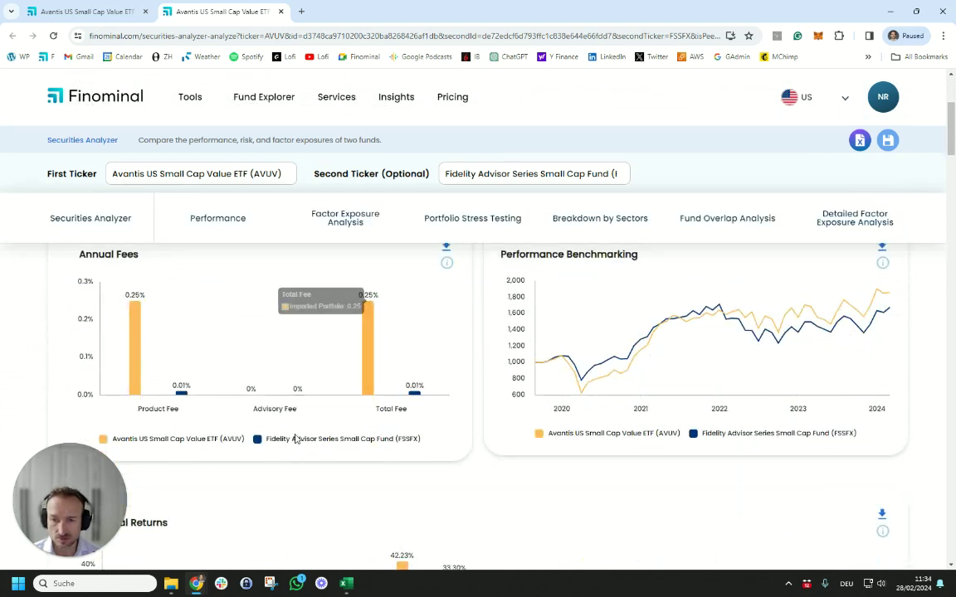
left_click_drag(267, 440, 420, 448)
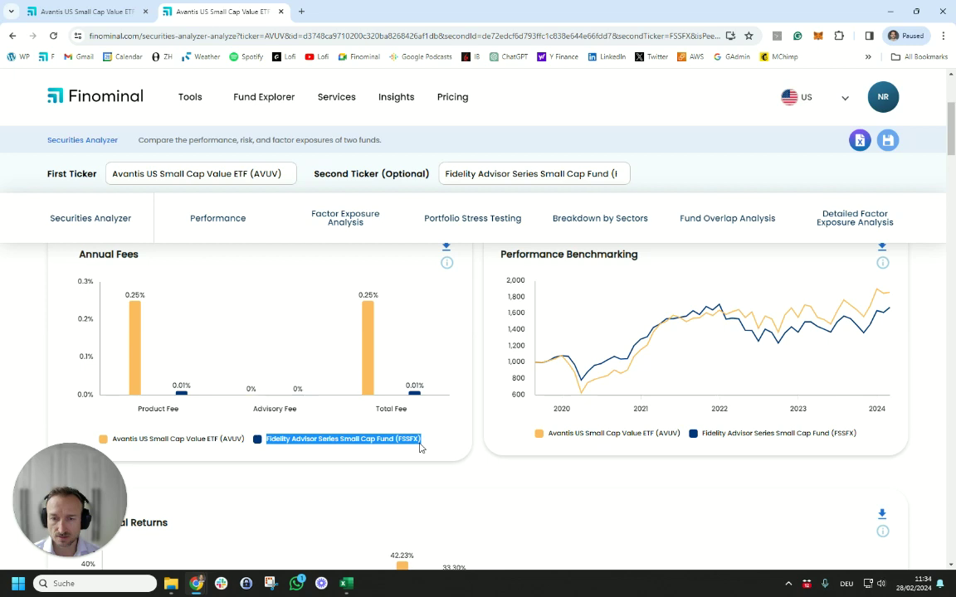
mouse_move(420, 394)
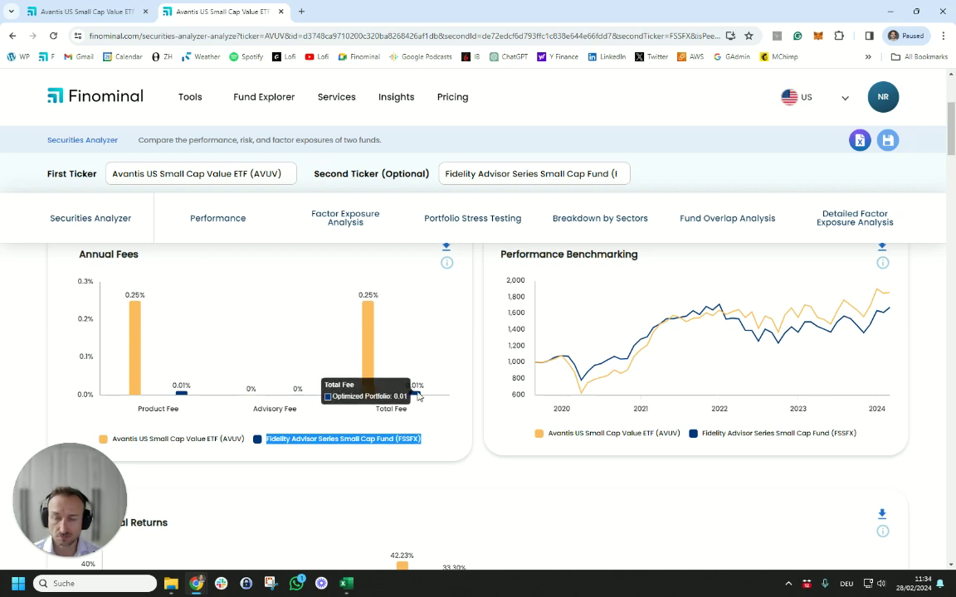
left_click(395, 445)
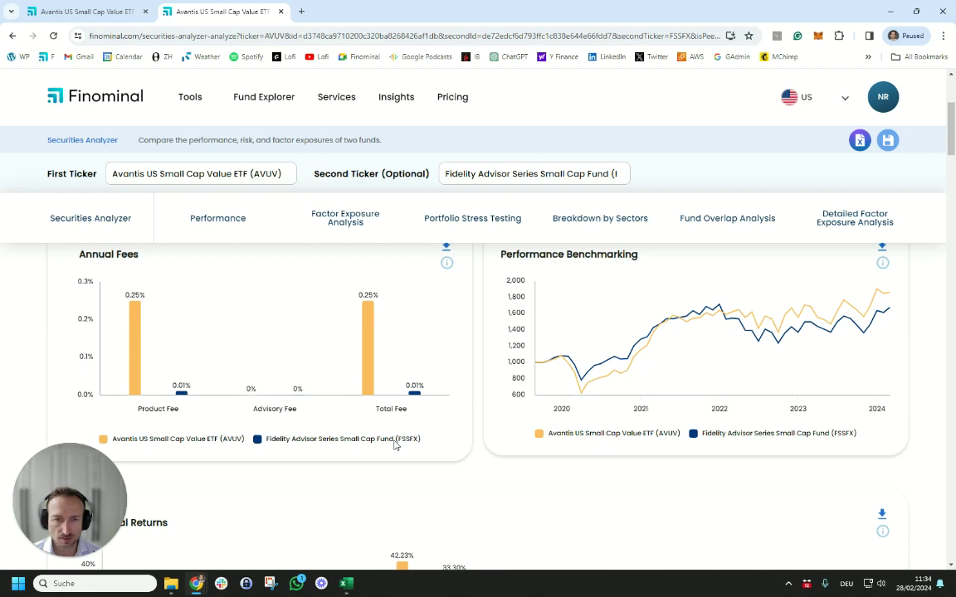
scroll(427, 332, "up", 1)
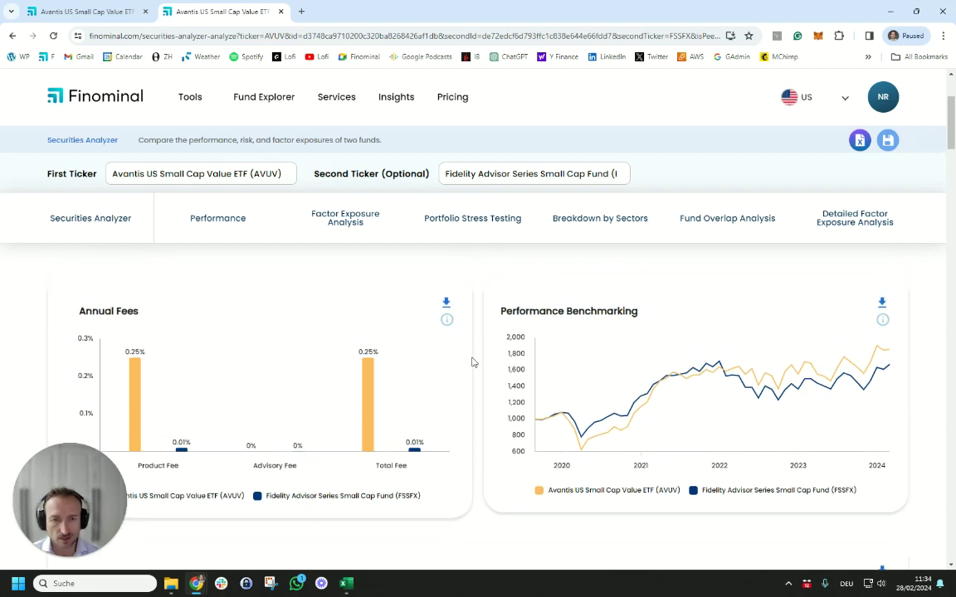